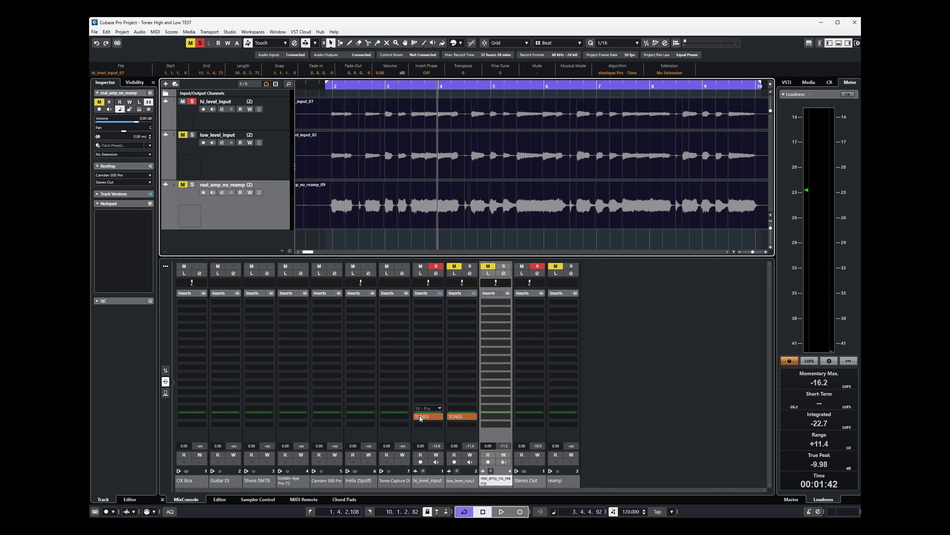
Set the pre-gain of the hi_level_input channel to 11
mouse_move(424, 418)
left_click(426, 446)
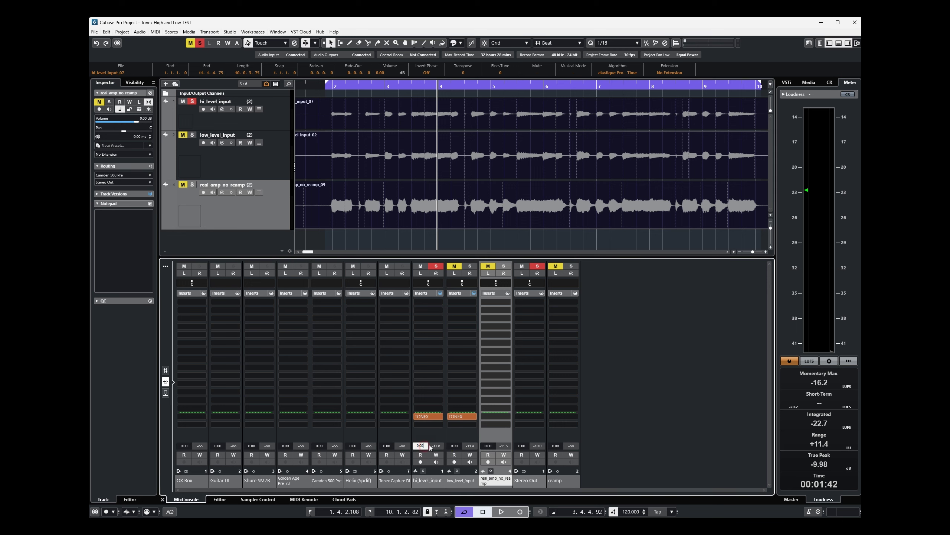
double_click(426, 446)
type("11.0")
key("Return")
Play the loop and compare hi_level_input and low_level_input with real_amp_no_reamp by switching the track solos
key("space")
key("space")
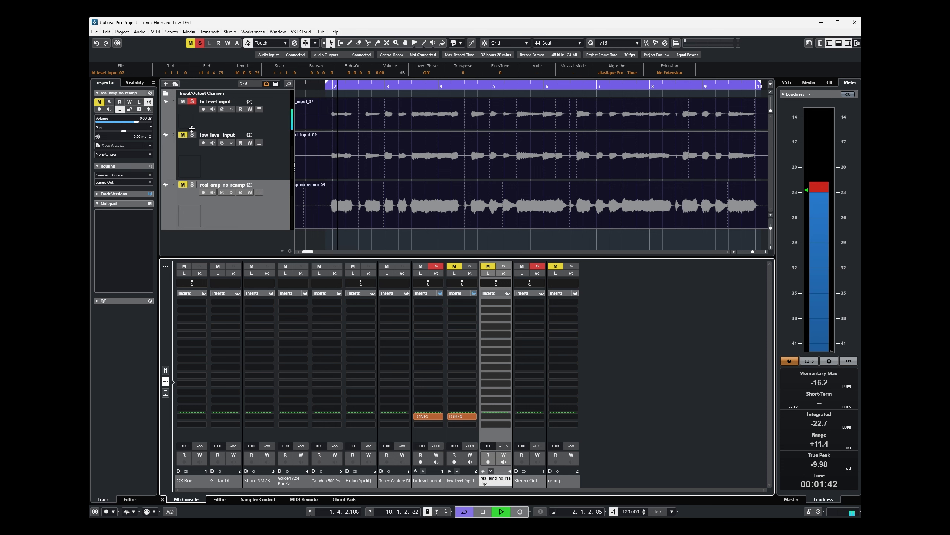
left_click(192, 101)
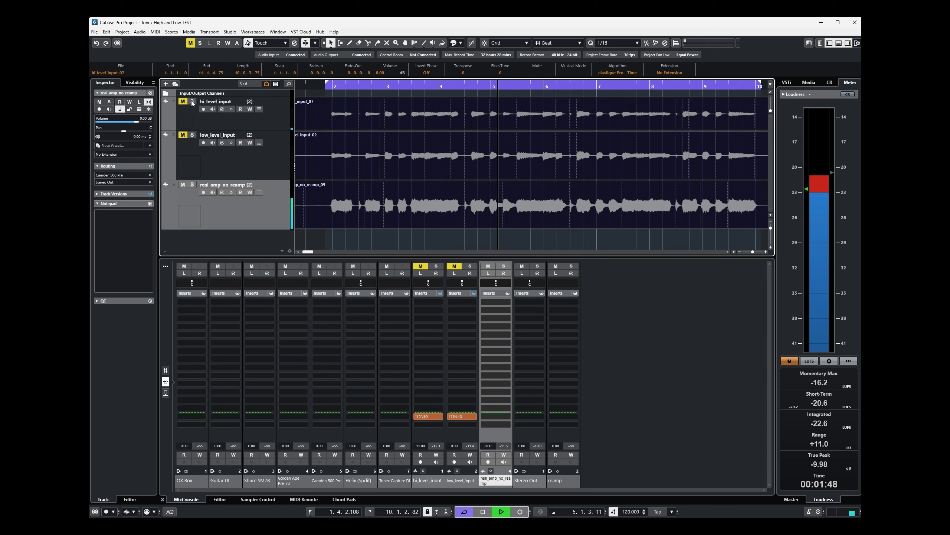
left_click(192, 102)
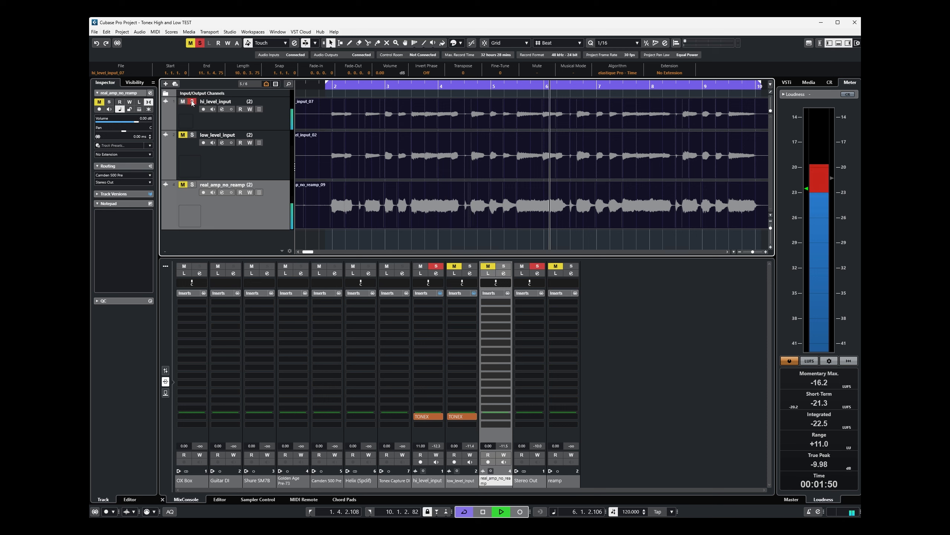
left_click(192, 102)
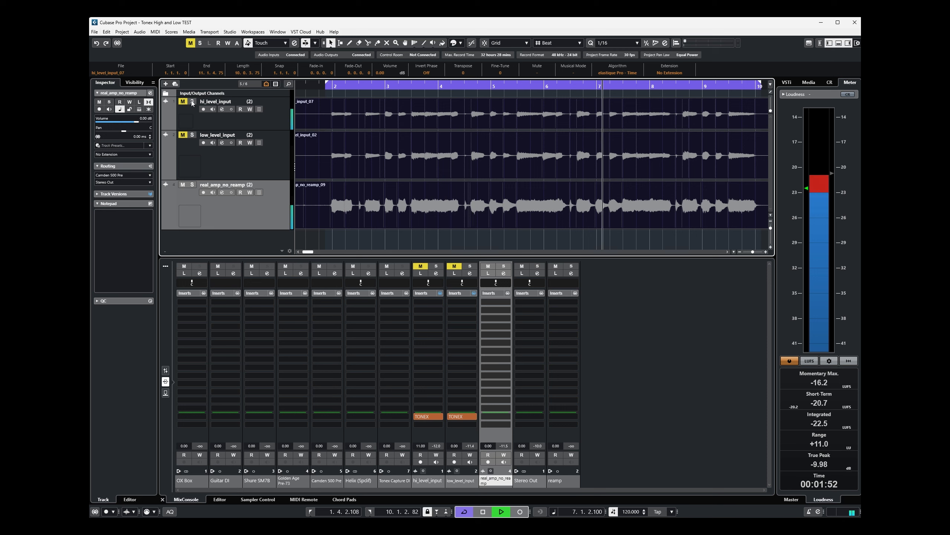
left_click(193, 136)
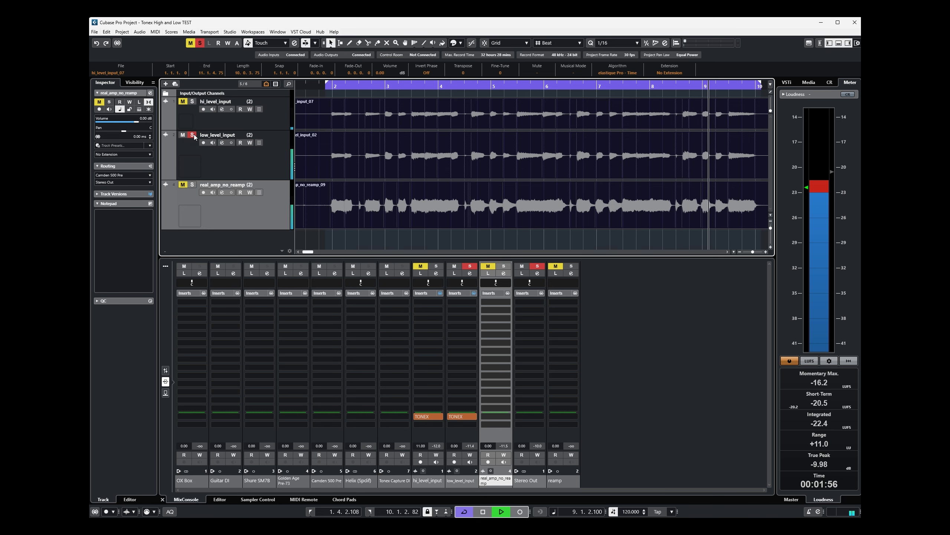
Stop playback and shorten the loop to the first chord, from 1.4.3.98 to 2.2.4.42
key("space")
left_click(357, 84)
left_click(357, 84, "alt")
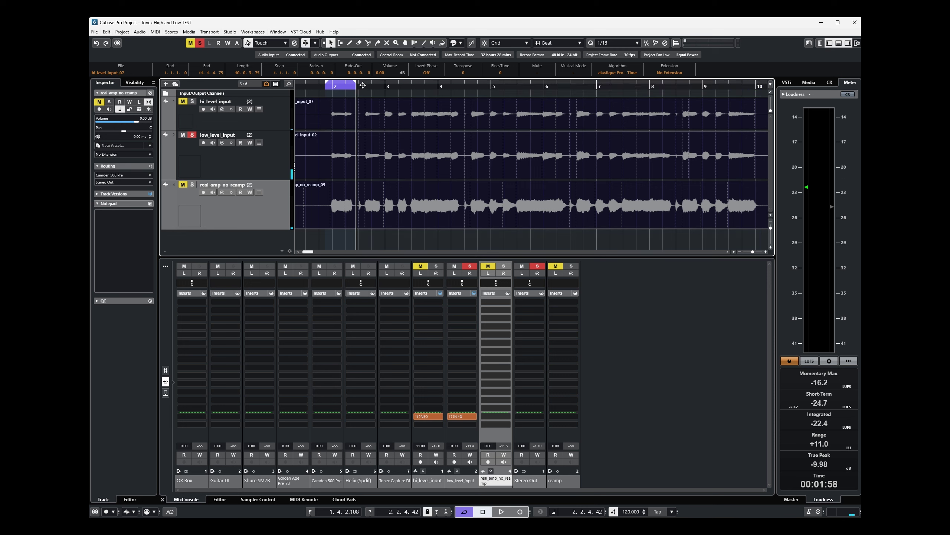
left_click(329, 86)
left_click(328, 86)
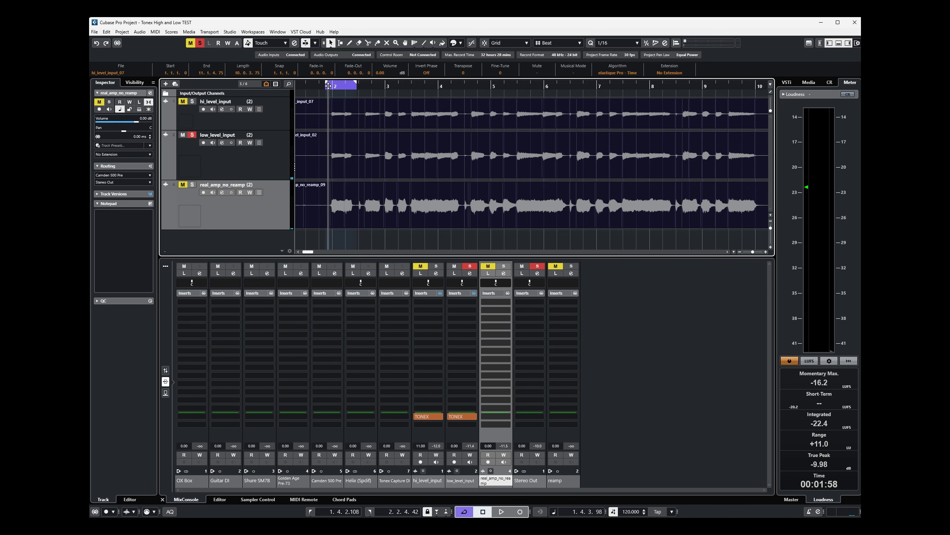
left_click(328, 86, "ctrl")
Unsolo low_level_input and compare it with real_amp_no_reamp over the short first-chord loop
left_click(192, 134)
left_click(183, 134)
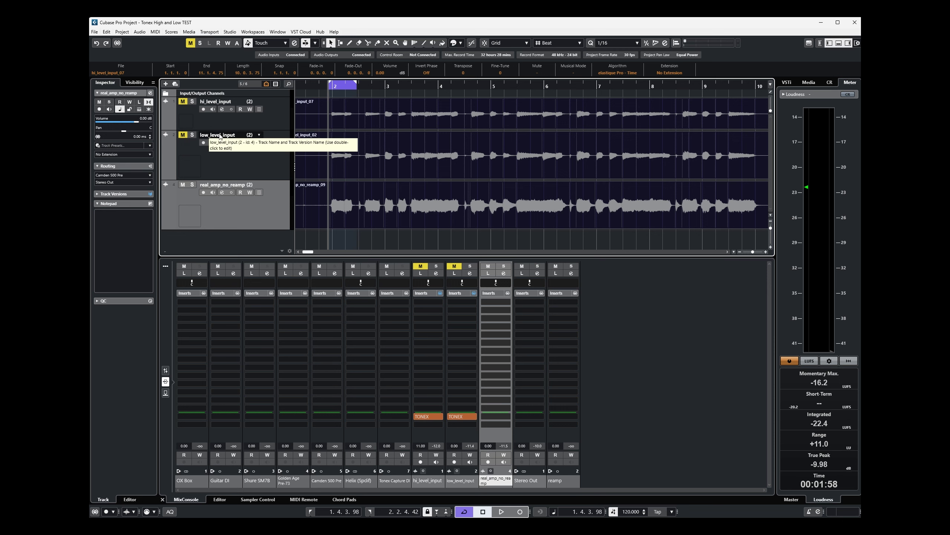
key("space")
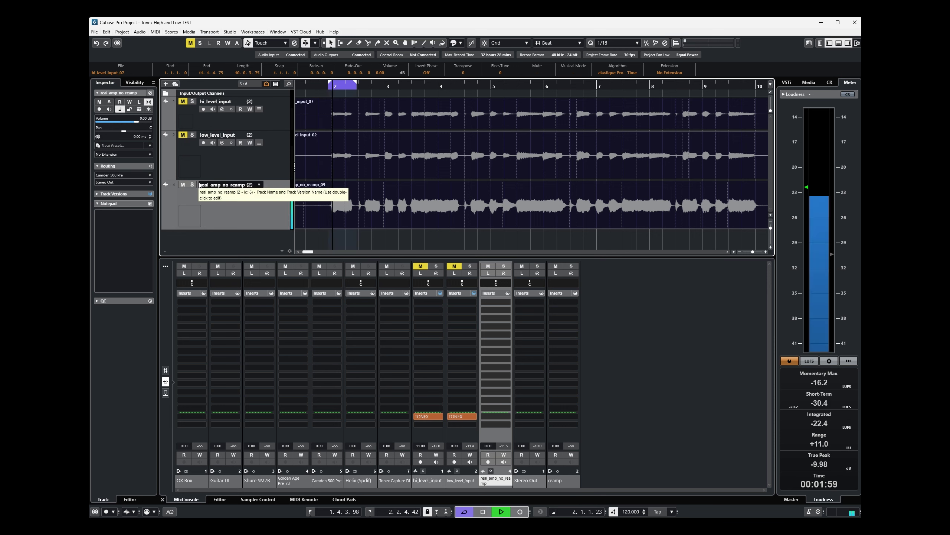
key("space")
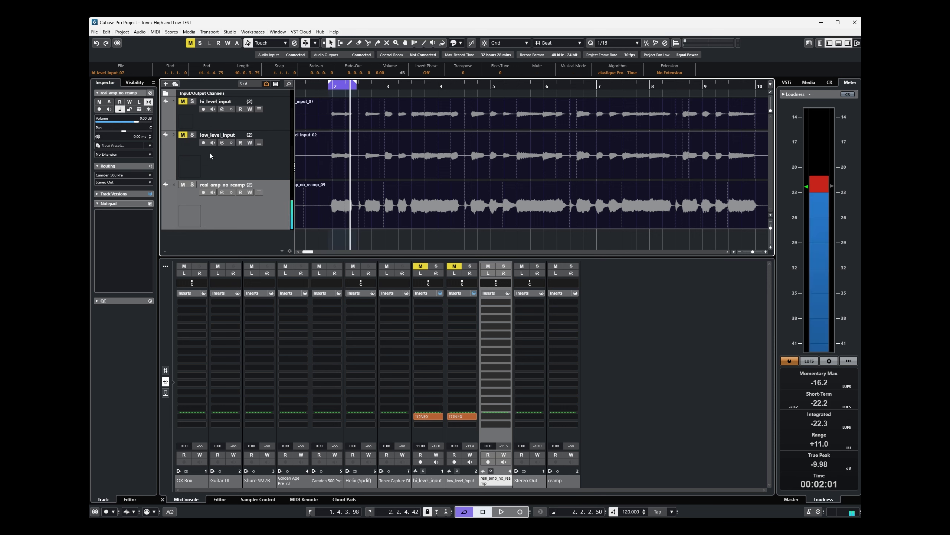
key("KP_1")
left_click(188, 137)
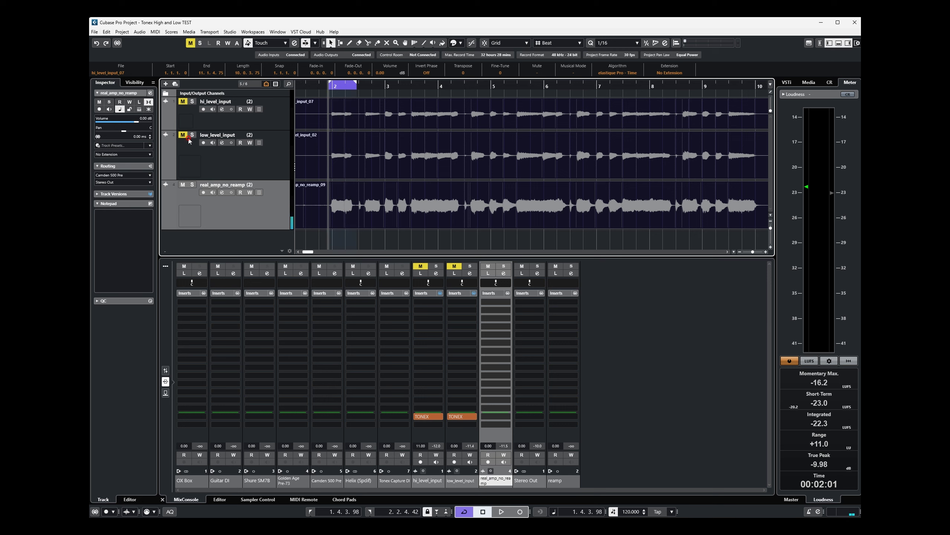
key("space")
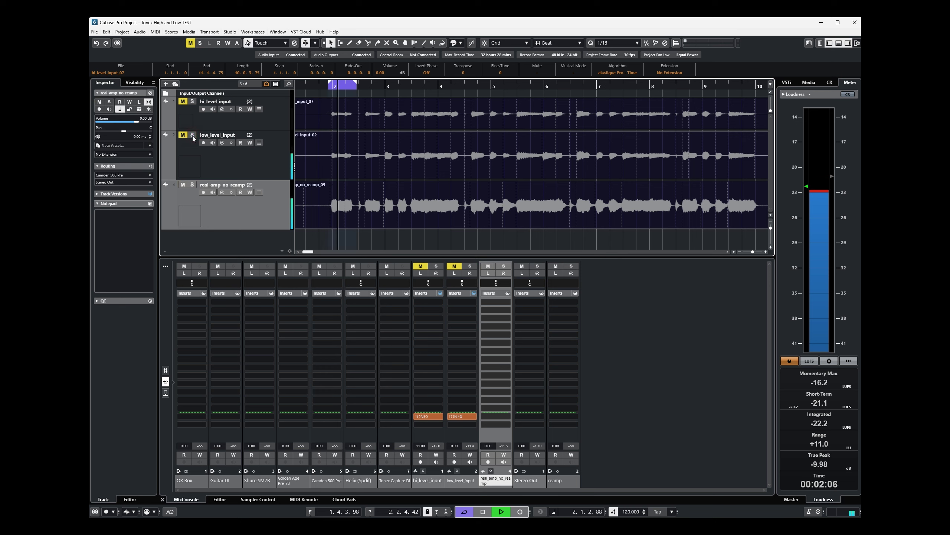
key("space")
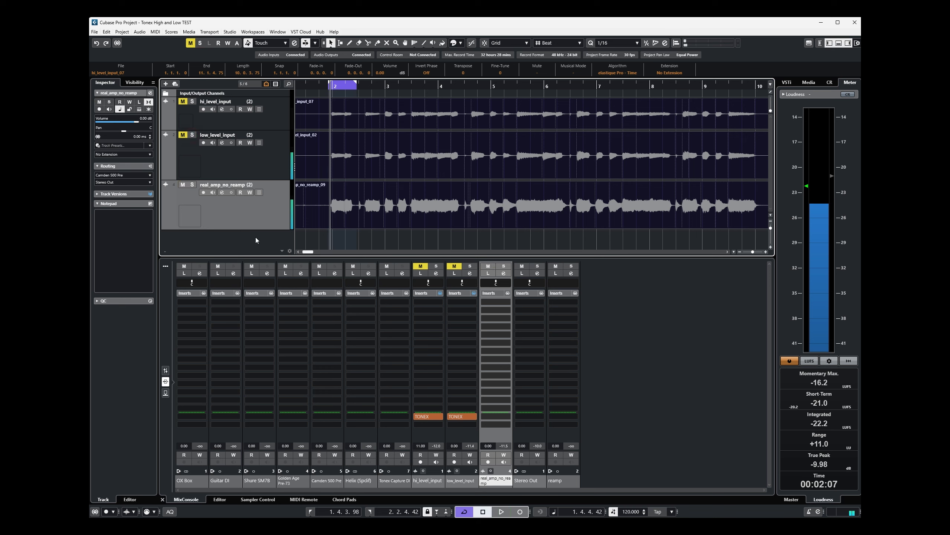
Set the hi_level_input pre-gain to 0 and compare the track with real_amp_no_reamp over the short loop
left_click(421, 445)
type("0")
key("Return")
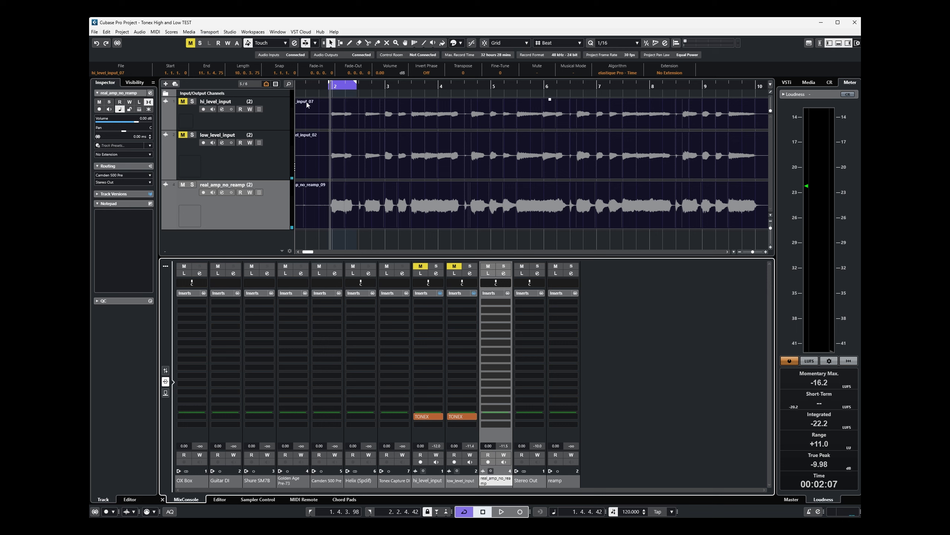
left_click(329, 88)
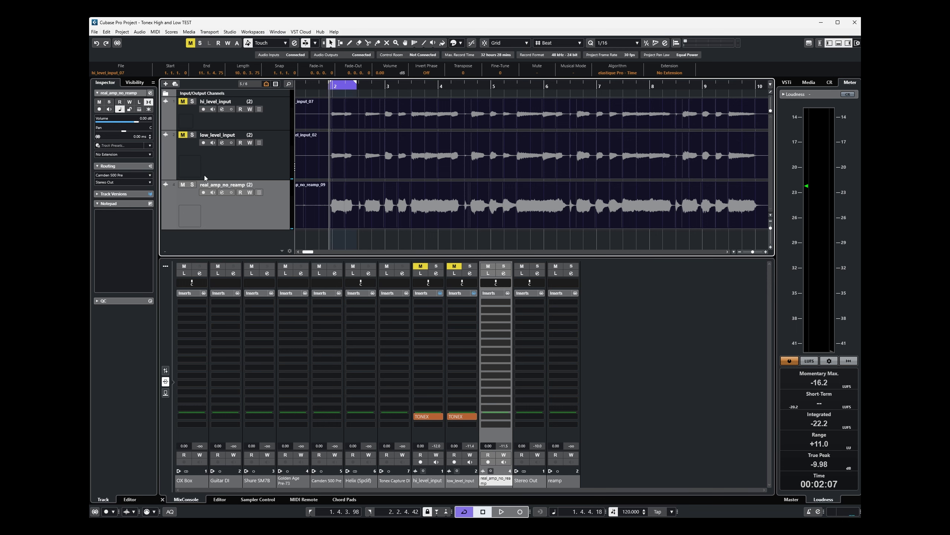
key("space")
left_click(192, 102)
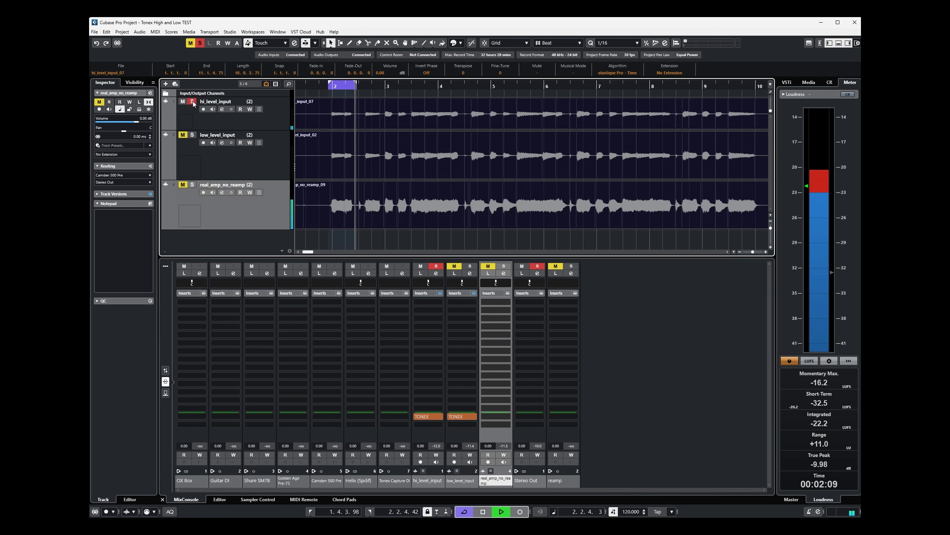
left_click(192, 102)
key("space")
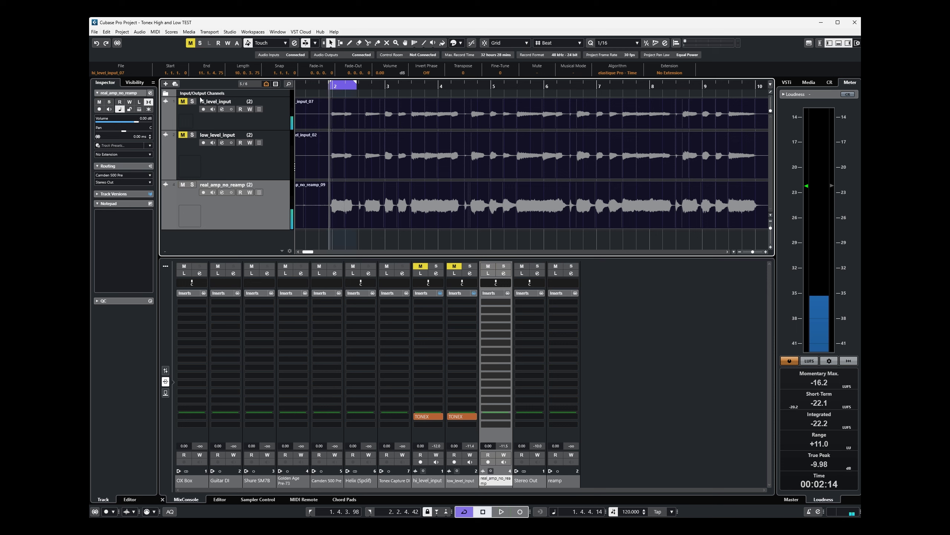
Set the hi_level_input pre-gain to 11, replay the short loop for comparison, and return to its start
left_click(420, 446)
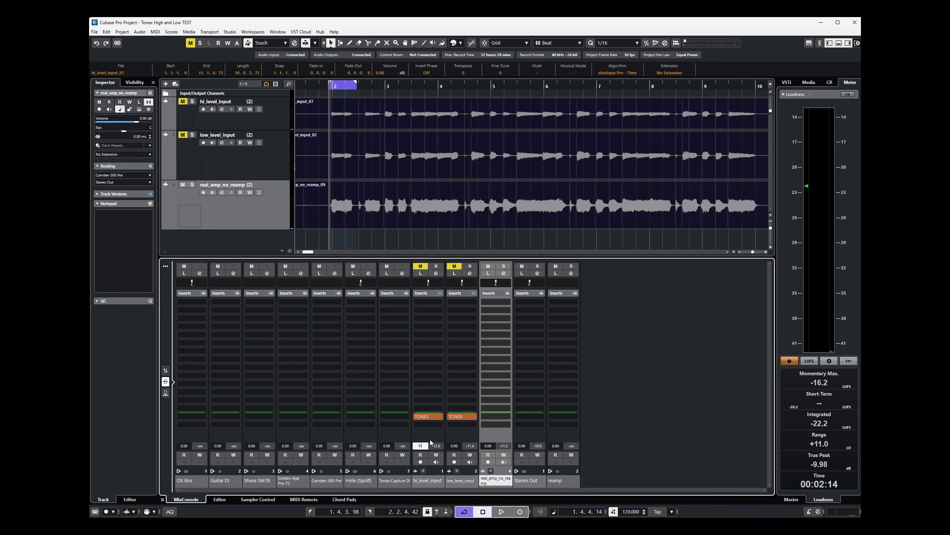
type("11")
key("Return")
key("space")
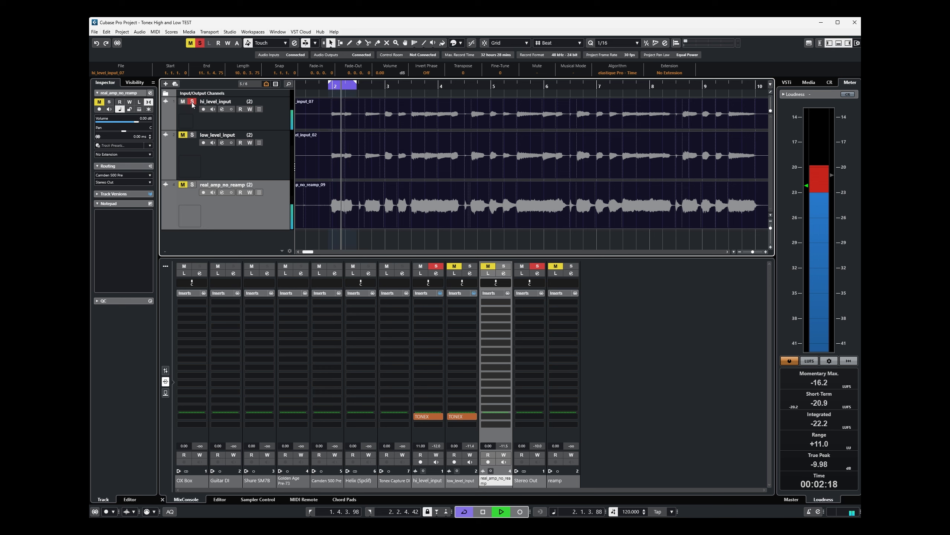
key("space")
key("KP_1")
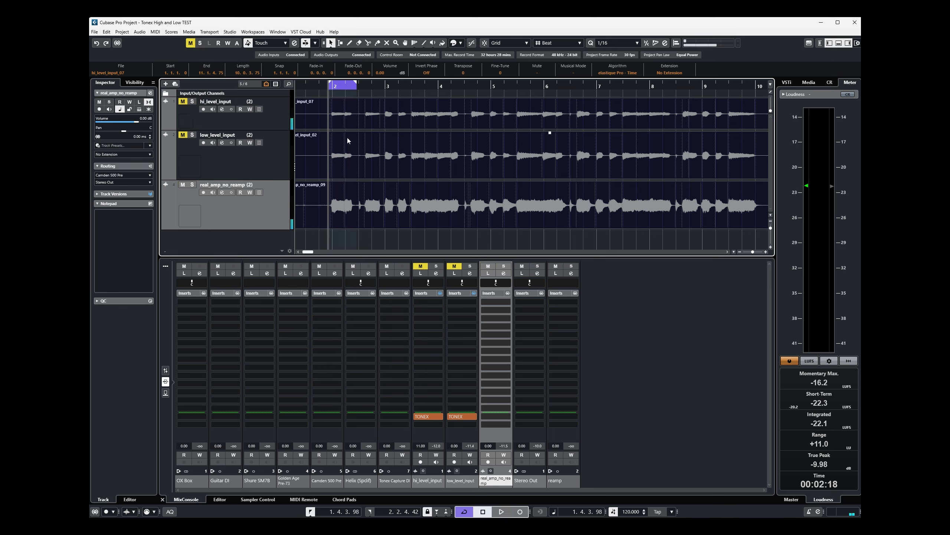
Reset the hi_level_input pre-gain to 0, open its TONEX plug-in, and move the window clear of the tracks
left_click(422, 445)
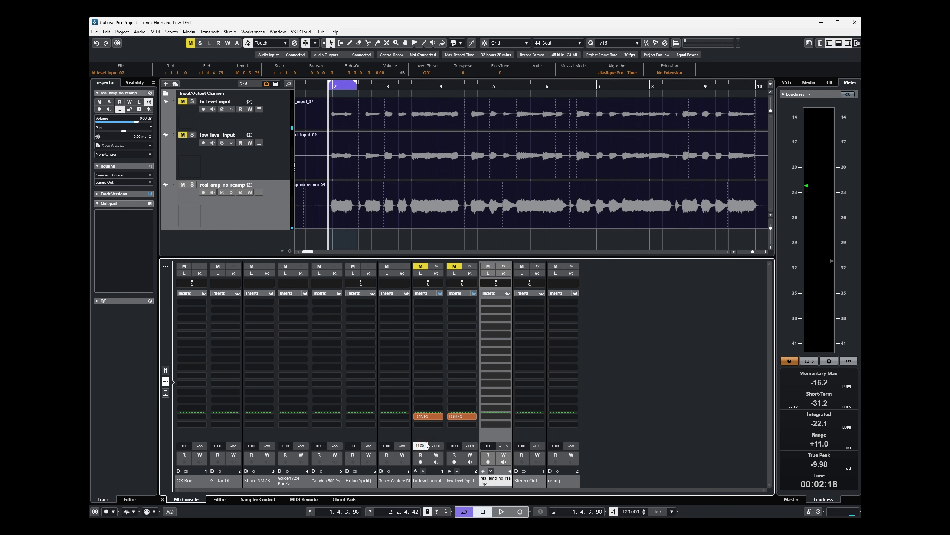
key("Return")
left_click(426, 416)
left_click_drag(601, 39, 520, 240)
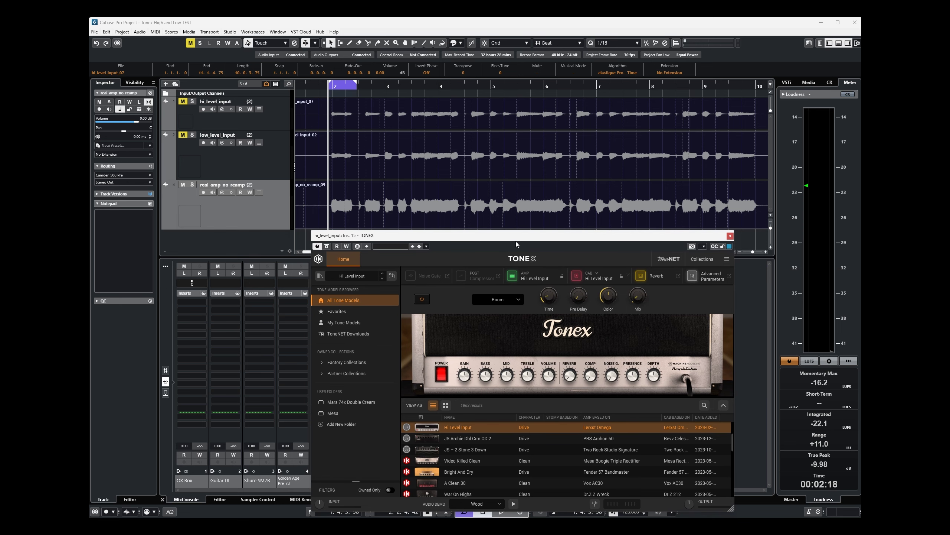
Solo hi_level_input during loop playback, raise the TONEX amp gain slightly, and compare it with the real amp
left_click(269, 115)
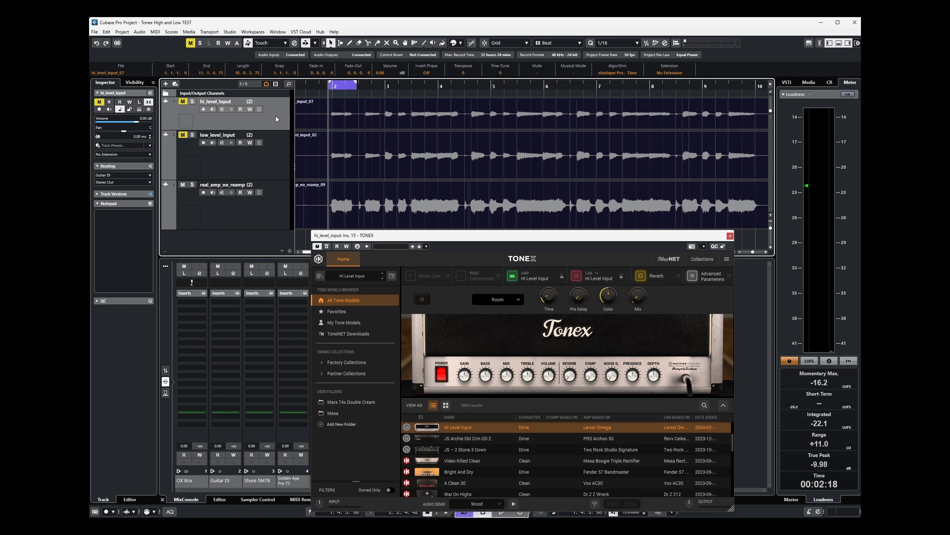
key("space")
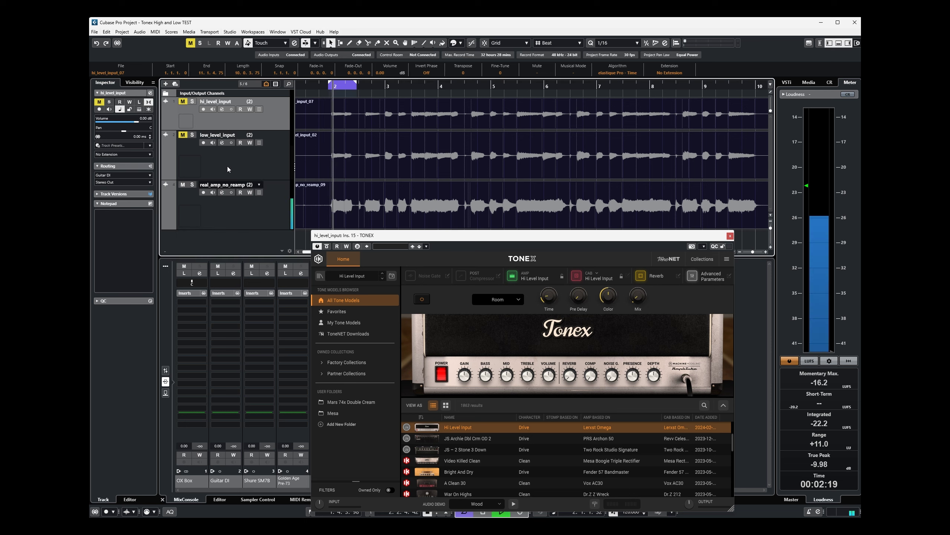
key("s")
left_click_drag(461, 378, 454, 349)
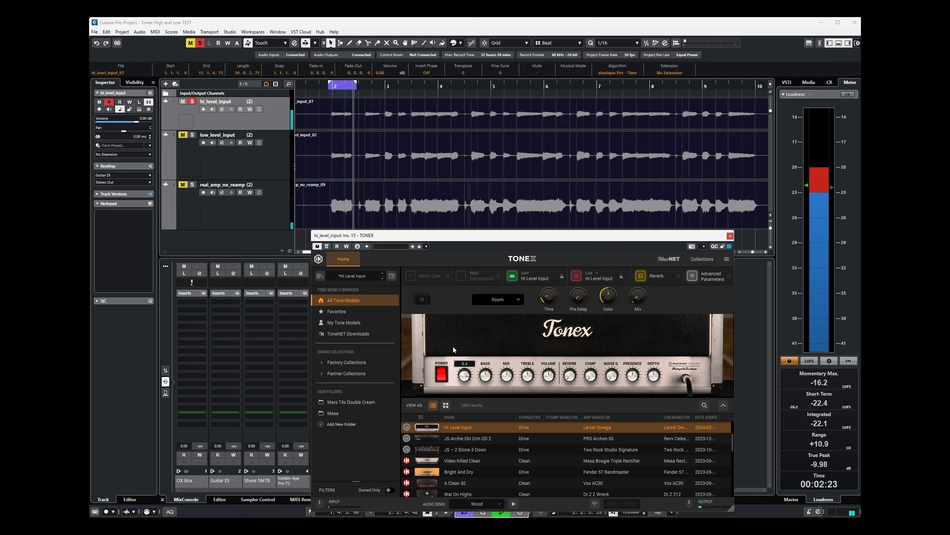
key("m")
left_click(192, 102)
left_click(194, 103)
key("m")
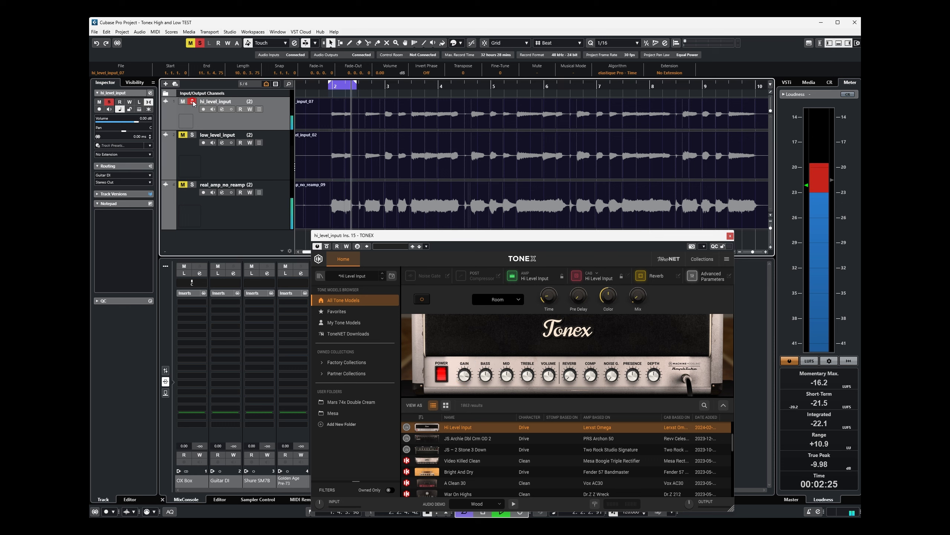
Fine-tune the TONEX amp gain on hi_level_input, compare again with the real amp, and stop playback
left_click_drag(467, 380, 470, 378)
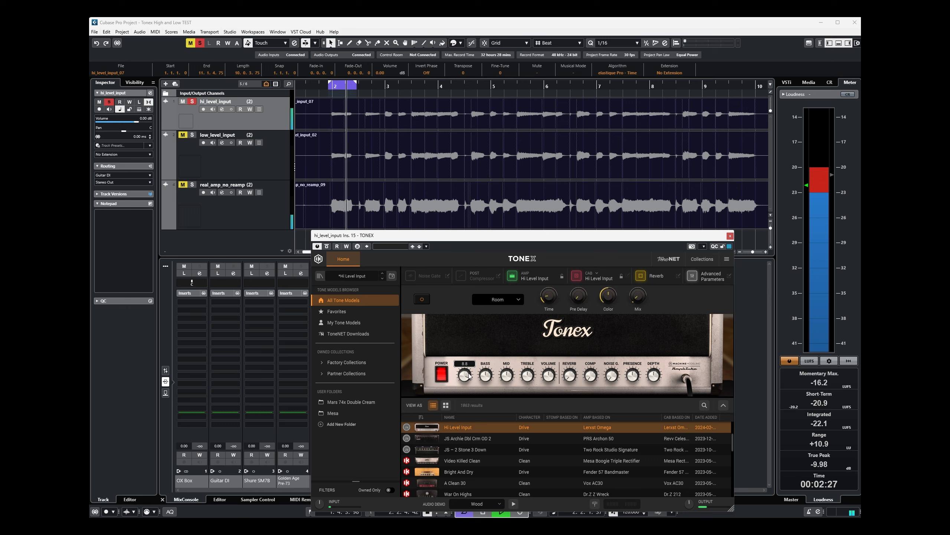
key("m")
left_click(192, 103)
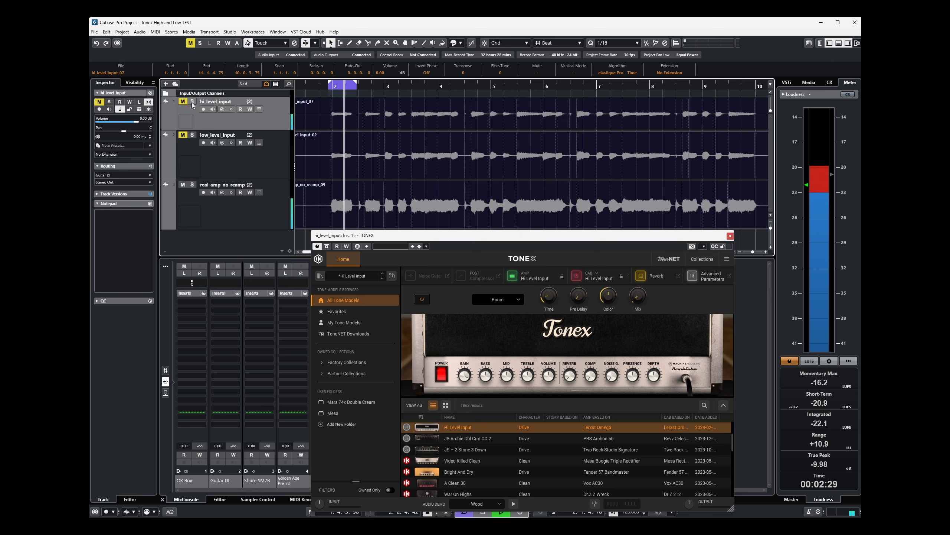
left_click(192, 103)
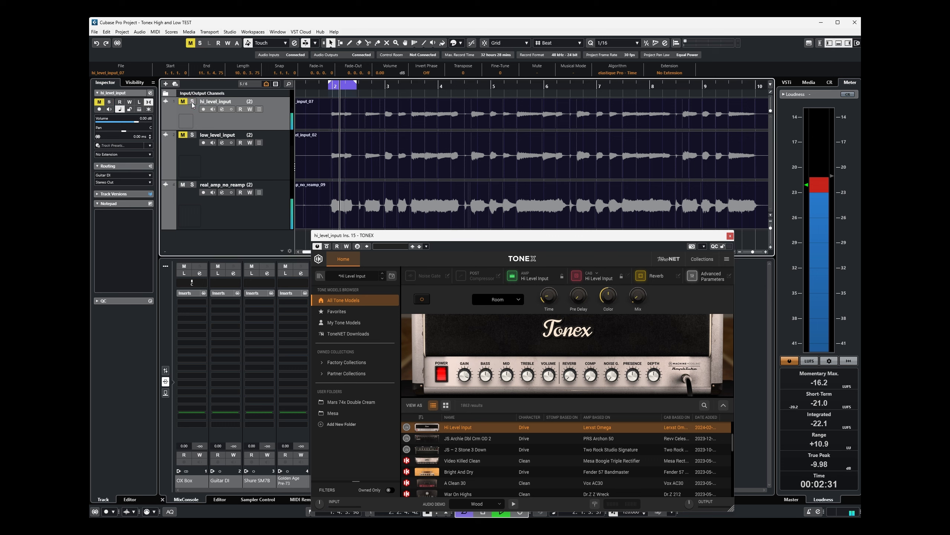
left_click(192, 103)
key("space")
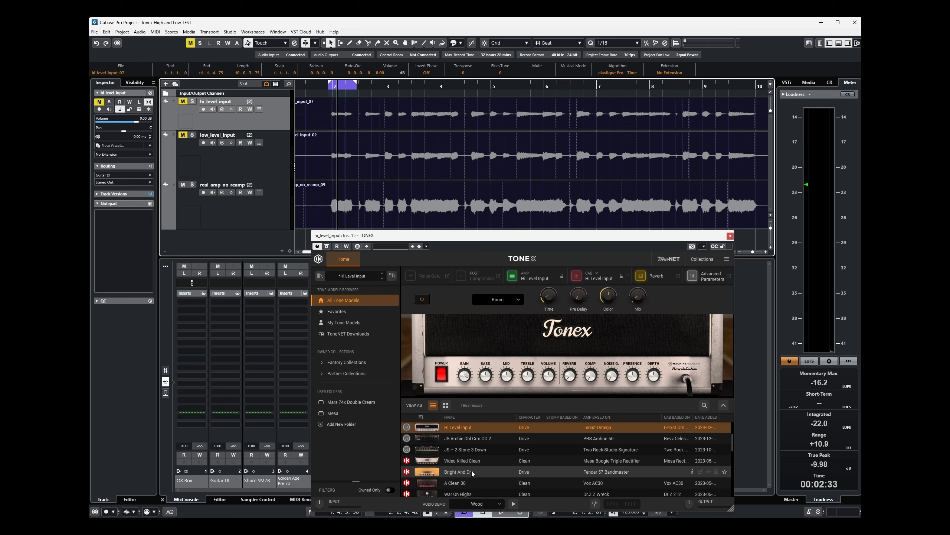
Close the TONEX window for hi_level_input and go to the next set of recordings starting at bar 13
left_click(466, 376)
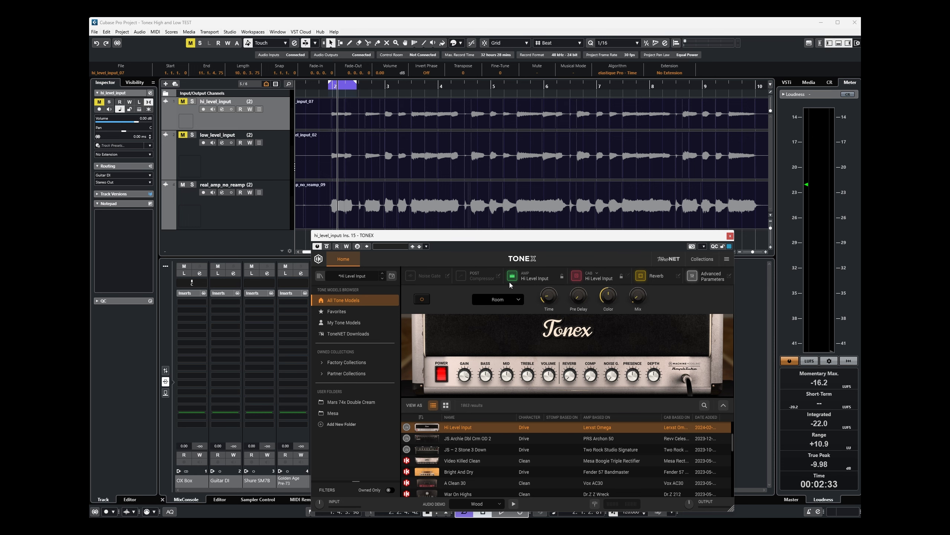
left_click_drag(481, 234, 478, 225)
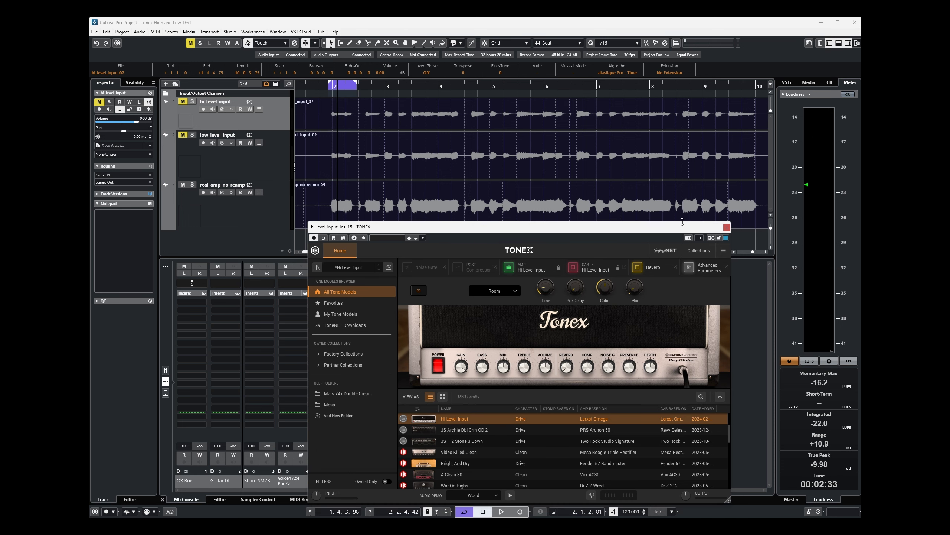
left_click(726, 228)
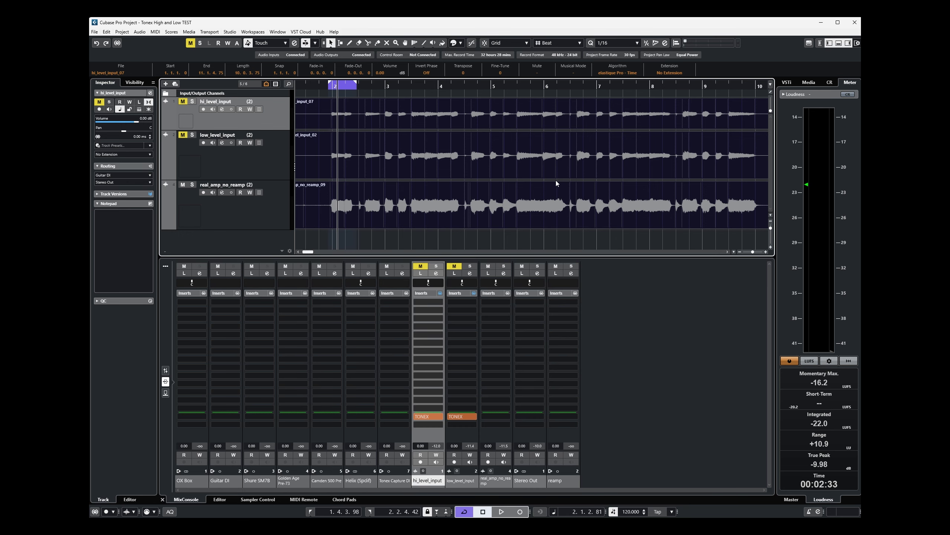
scroll(555, 180, "right", 6)
scroll(553, 179, "right", 1)
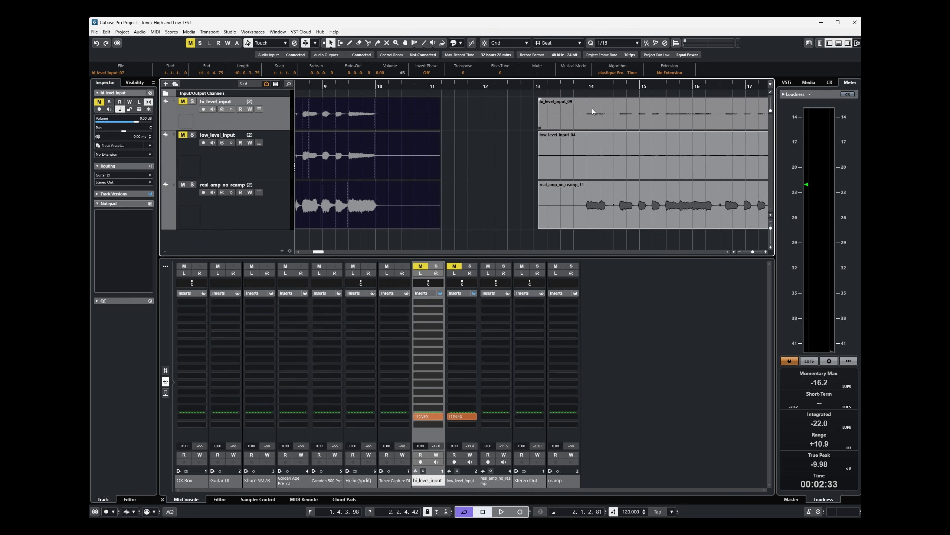
Set the cycle range over the opening notes of the bar 13 recordings, from about 13.4.3 to 14.2.4, and start loop playback
left_click(582, 86)
left_click(582, 87, "ctrl")
left_click(583, 86, "alt")
left_click_drag(603, 86, 610, 87)
key("ctrl+KP_2")
key("KP_1")
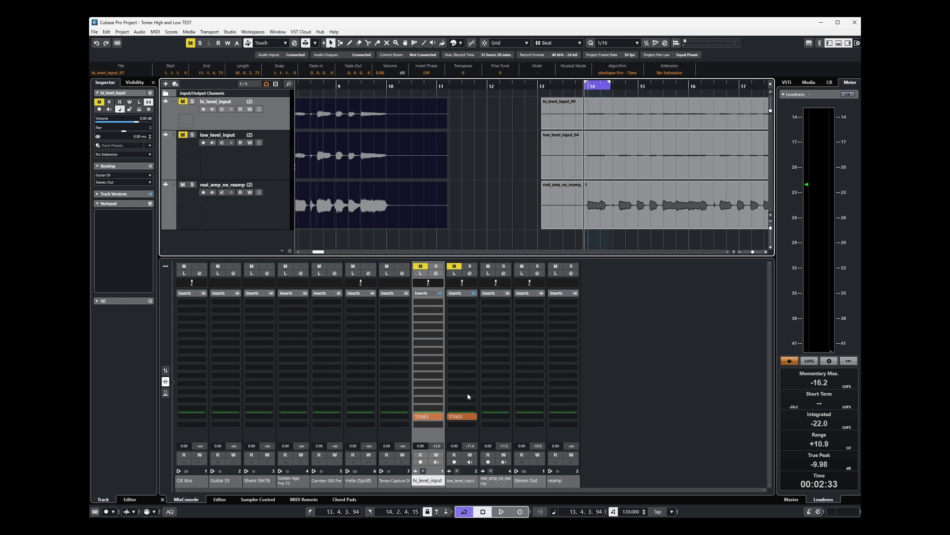
key("space")
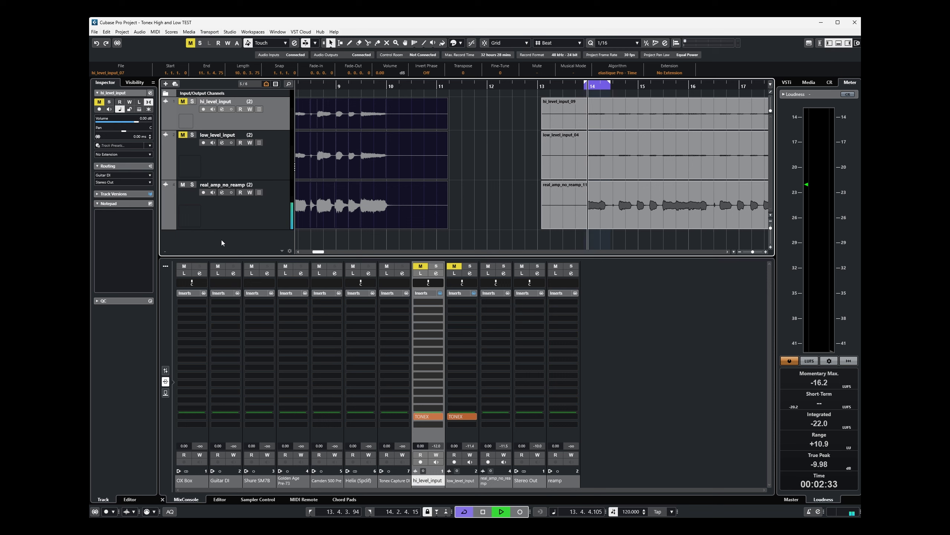
Switch solo on low_level_input on and off to compare it with the real amp in the loop, and stop playback
left_click(193, 135)
left_click(194, 136)
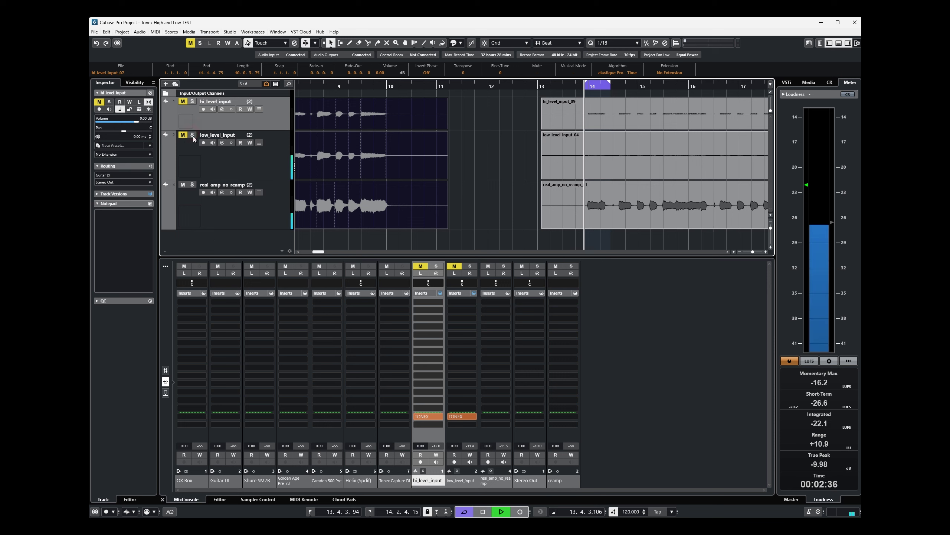
left_click(192, 135)
left_click(192, 135)
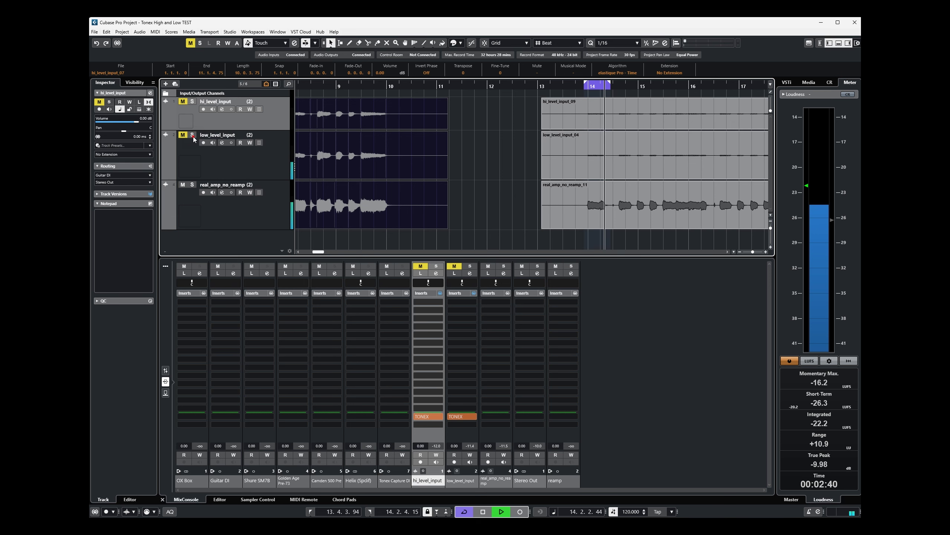
key("space")
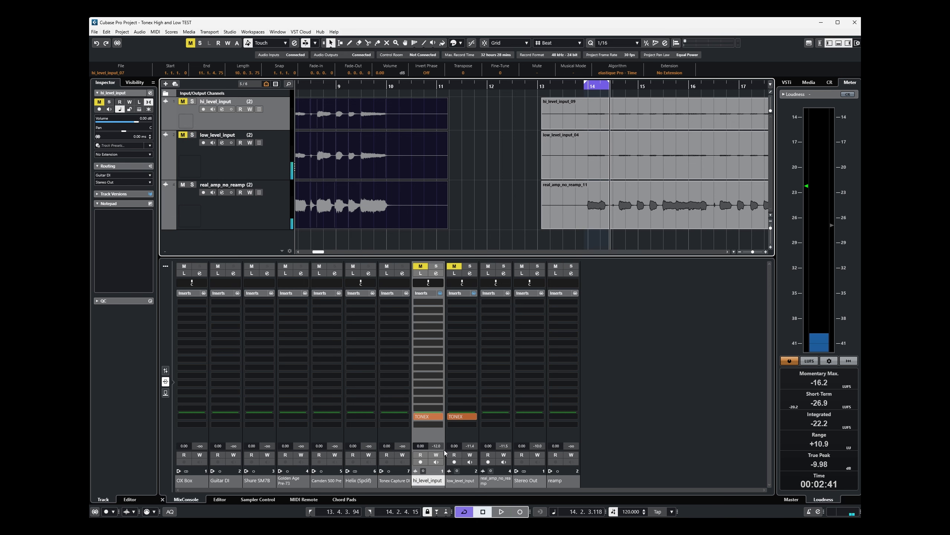
Open the TONEX plug-in on hi_level_input, review its amp gain and input controls, and close it
left_click(422, 417)
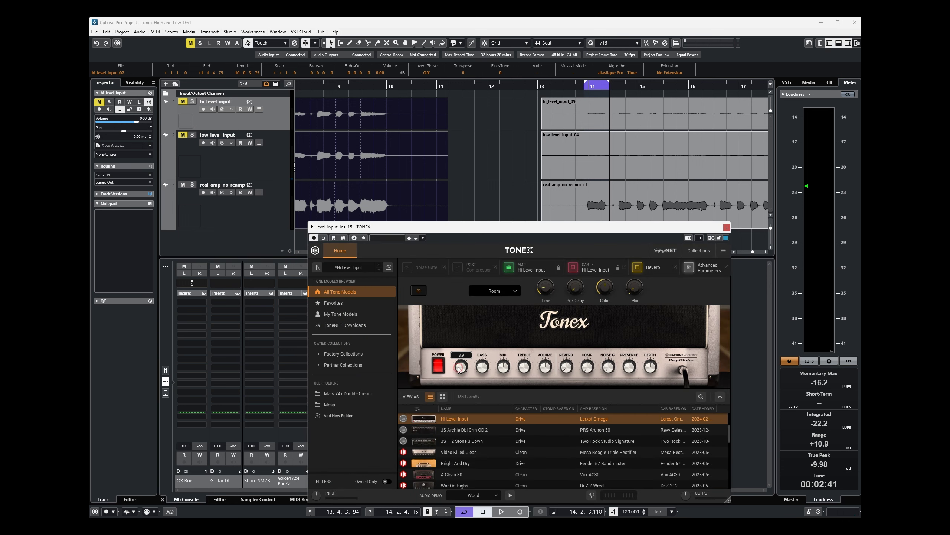
double_click(317, 487)
left_click_drag(510, 230, 491, 214)
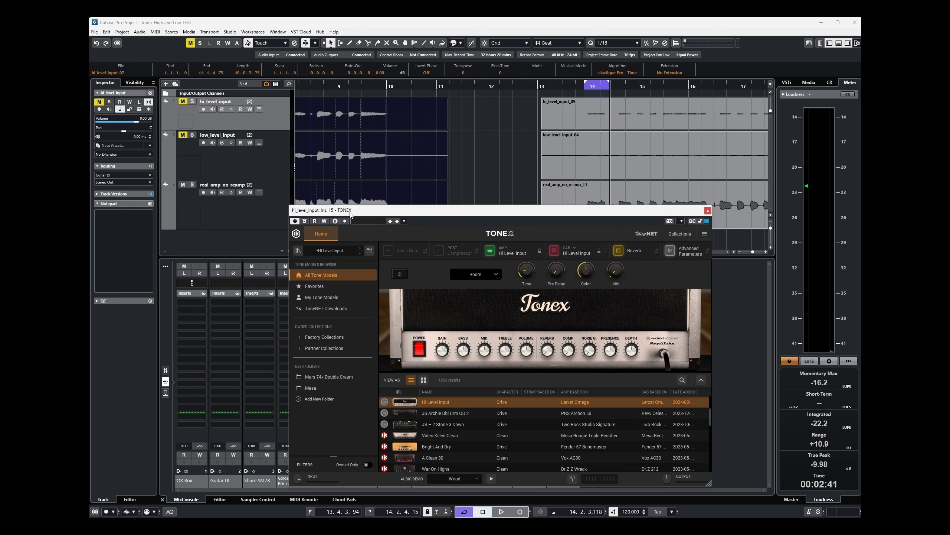
left_click(275, 171)
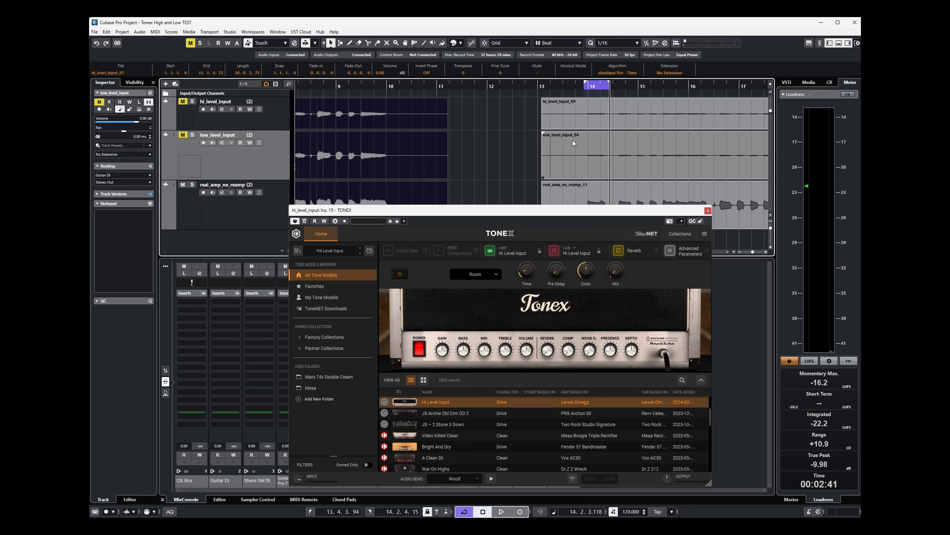
left_click(706, 211)
Compare low_level_input and hi_level_input in turn with the real amp by soloing each during loop playback, and stop
left_click(192, 101)
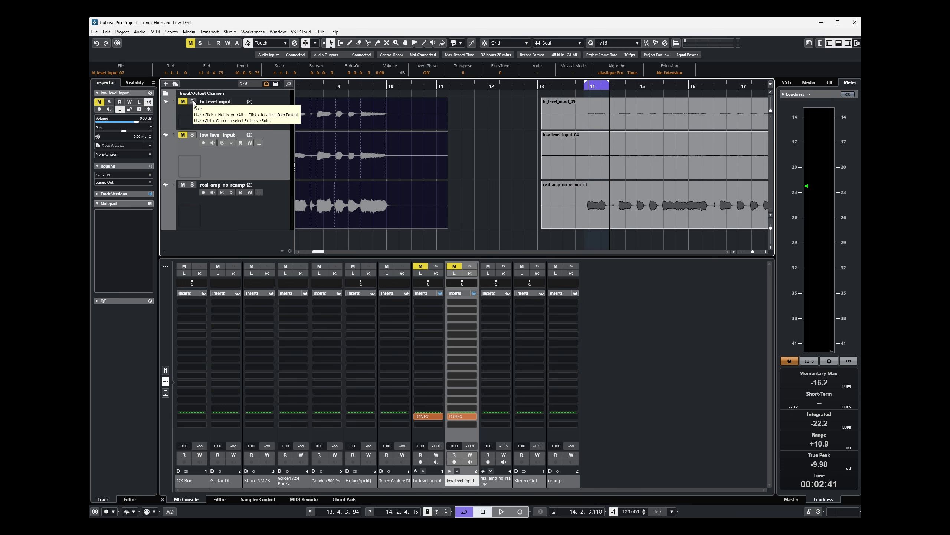
key("space")
left_click(192, 101)
left_click(193, 135)
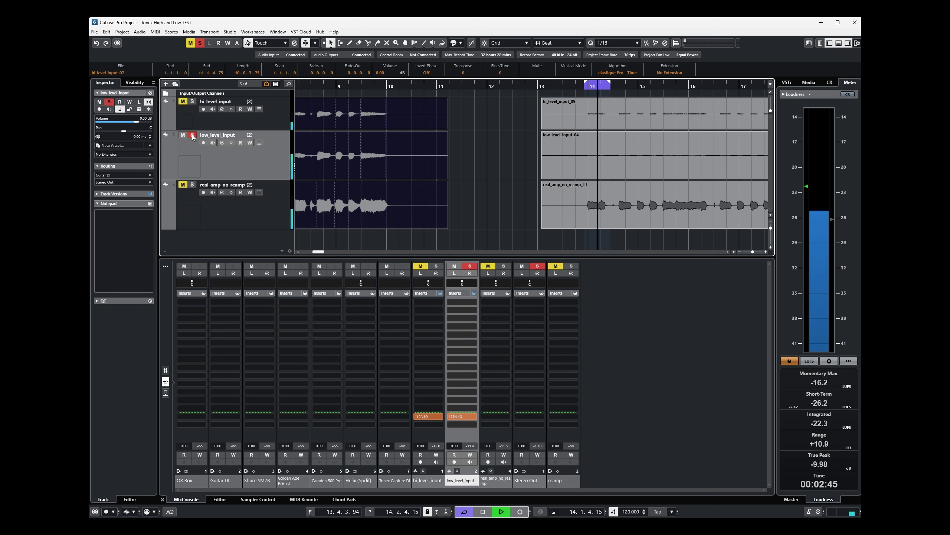
left_click(193, 134)
left_click(193, 102)
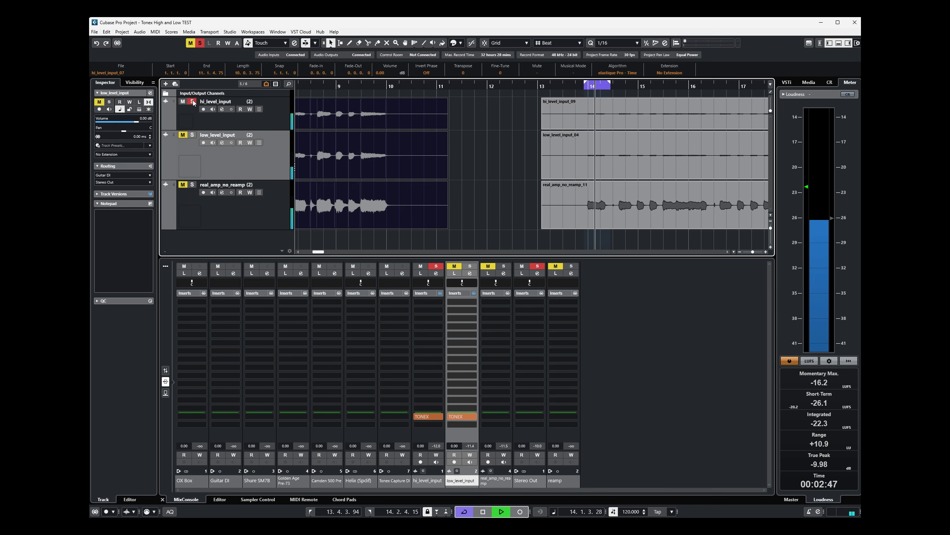
left_click(192, 101)
key("space")
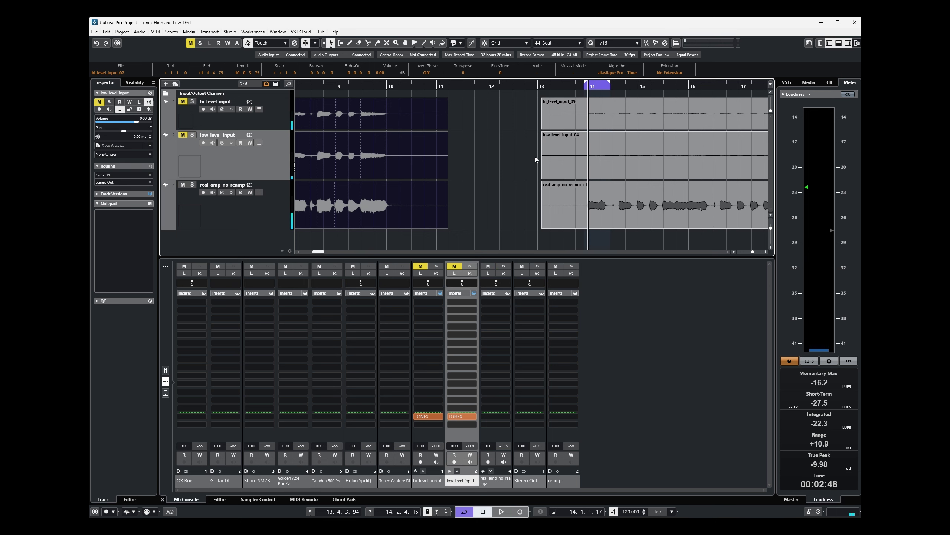
Set the cycle range over the first notes of the bar 24 recordings, from 25.4.4 to 26.2.4, and start loop playback
scroll(604, 177, "right", 3)
scroll(604, 177, "right", 8)
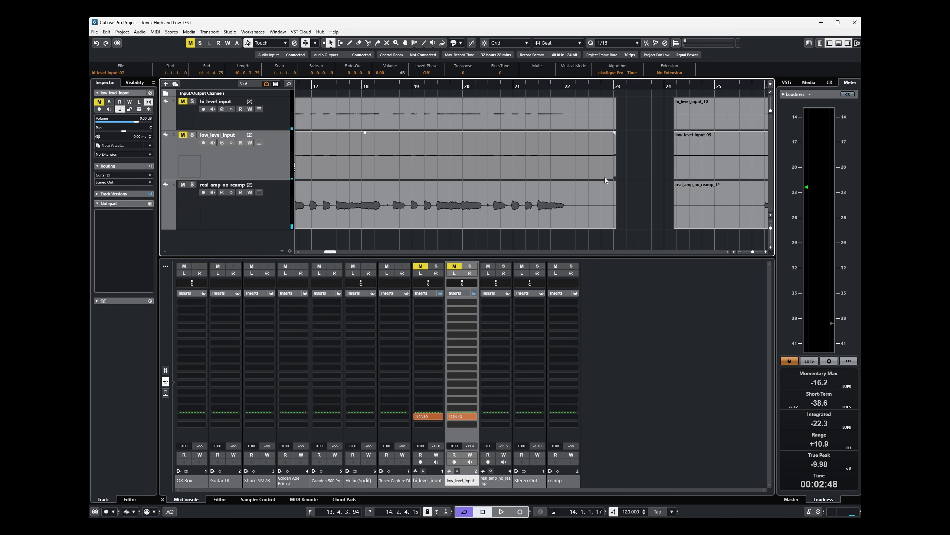
left_click(667, 87)
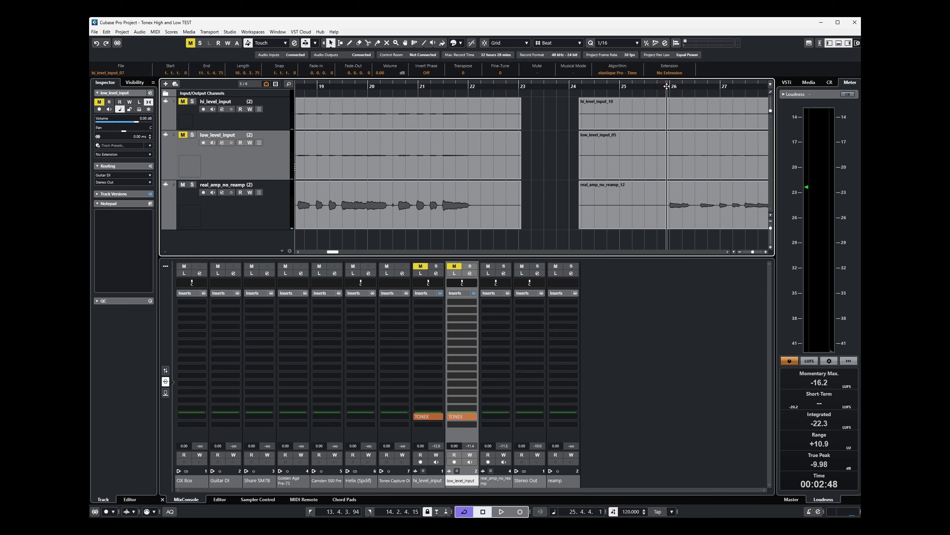
left_click(667, 86, "ctrl")
left_click(666, 86, "alt")
left_click(695, 86, "alt")
key("space")
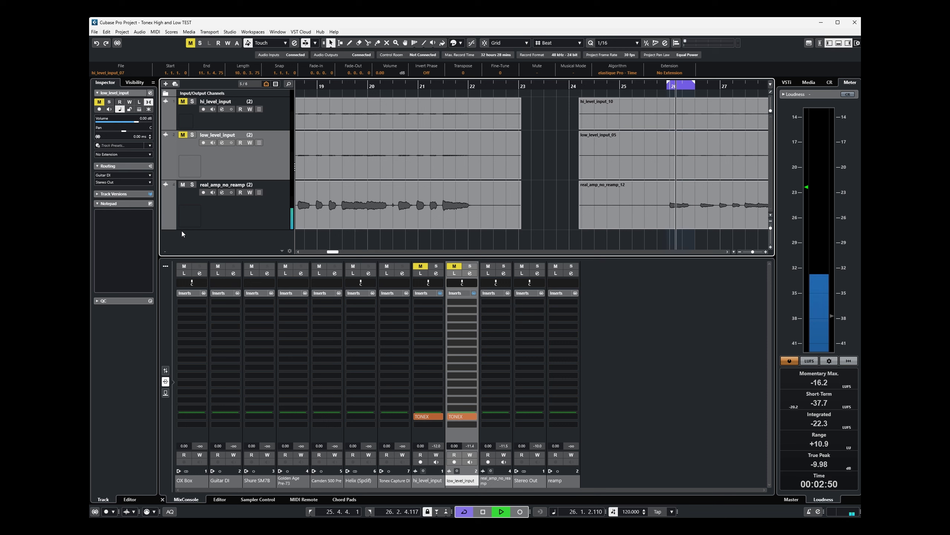
Solo low_level_input in the bar 26 loop to compare it with the real amp, and return to the real amp track
left_click(183, 135)
left_click(192, 135)
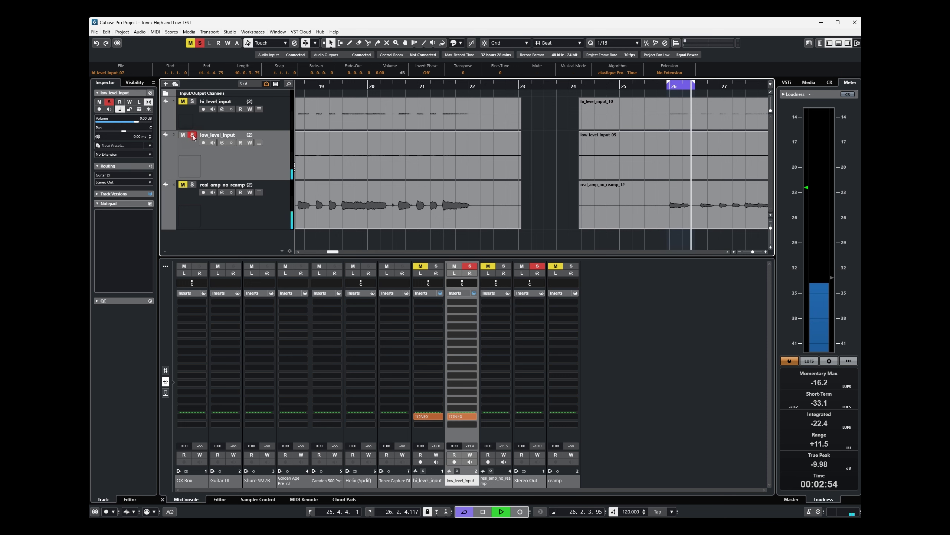
left_click(193, 135)
left_click(182, 135)
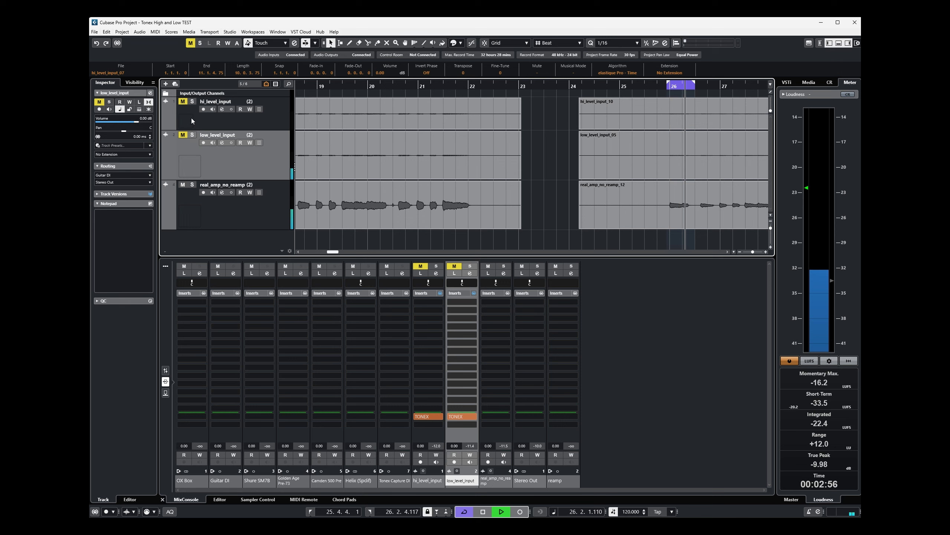
Alternate between soloed hi_level_input and the real amp in the bar 26 loop, and stop playback
left_click(182, 102)
left_click(192, 101)
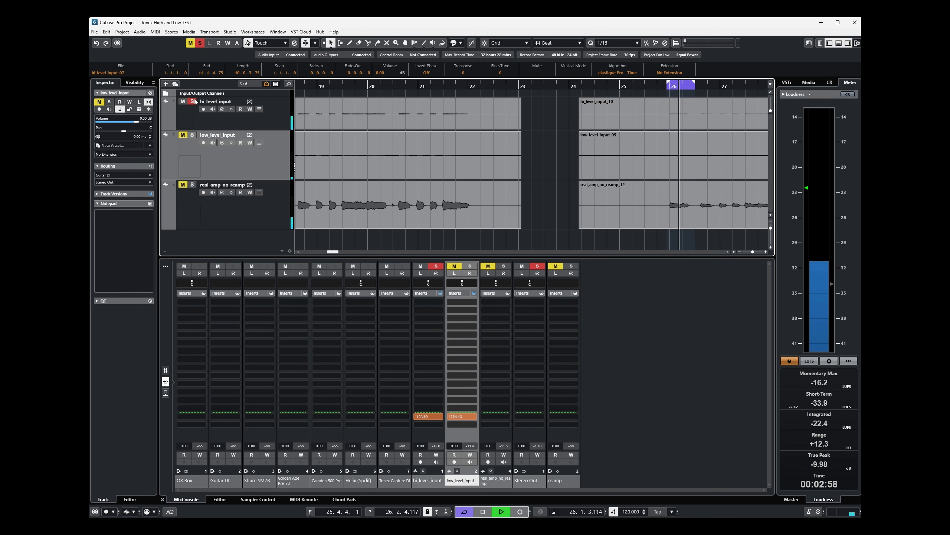
left_click(194, 101)
left_click(194, 101)
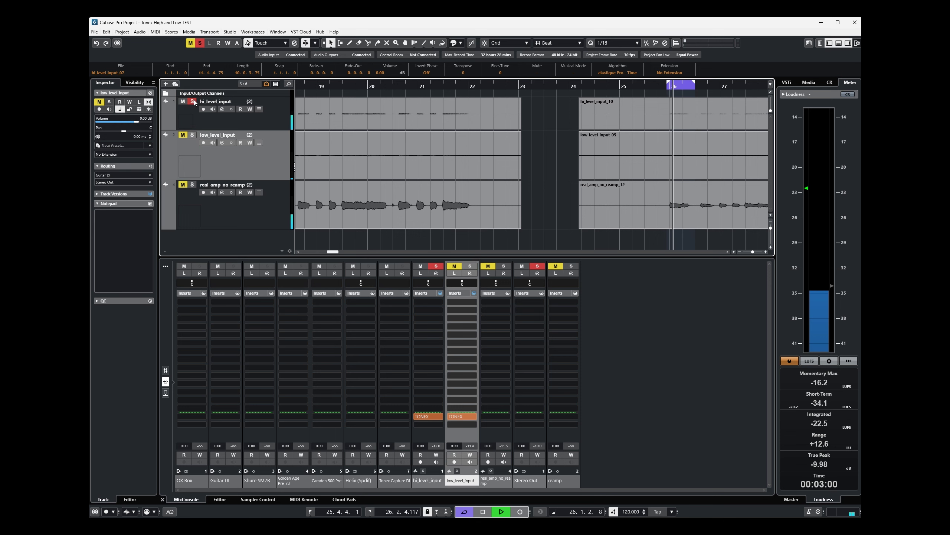
left_click(193, 101)
left_click(182, 102)
key("space")
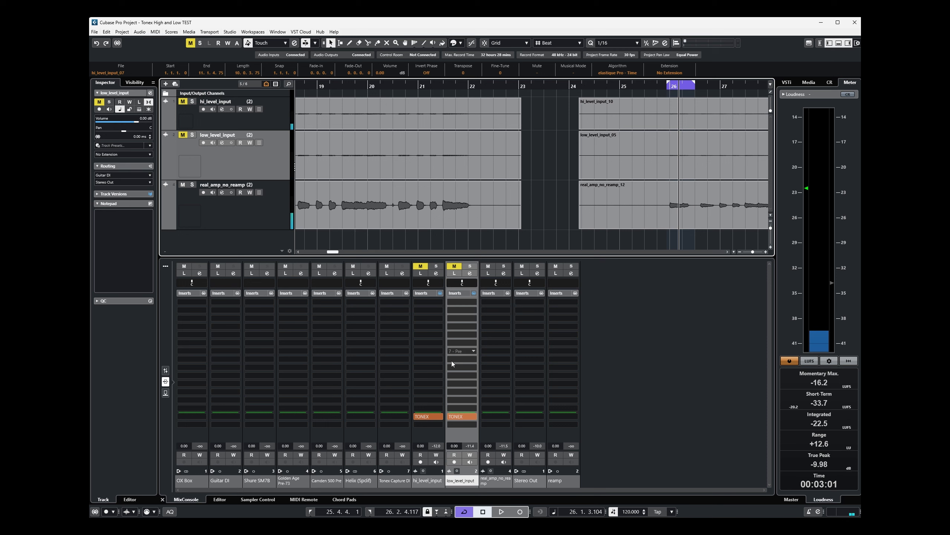
Check the TONEX input level on hi_level_input, and compare low_level_input with the real amp again in the bar 26 loop
left_click(421, 416)
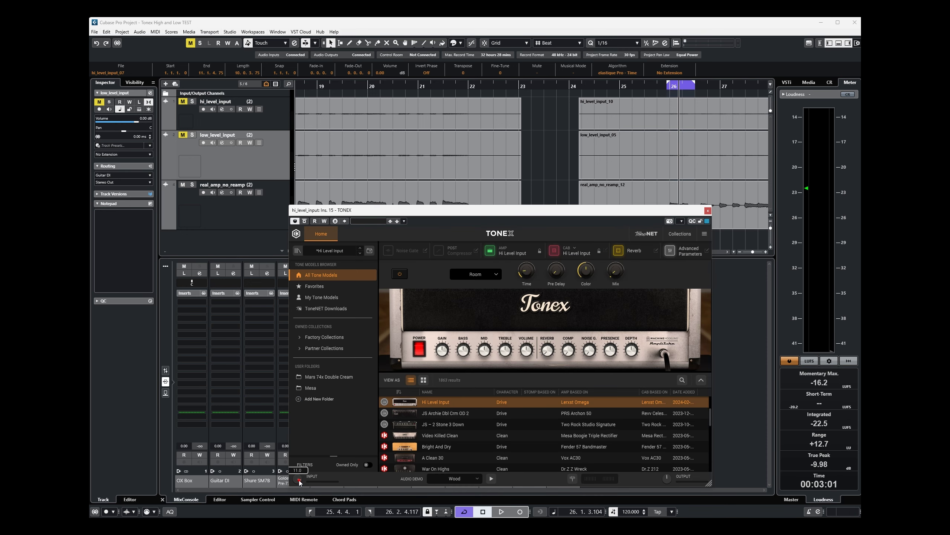
left_click(706, 211)
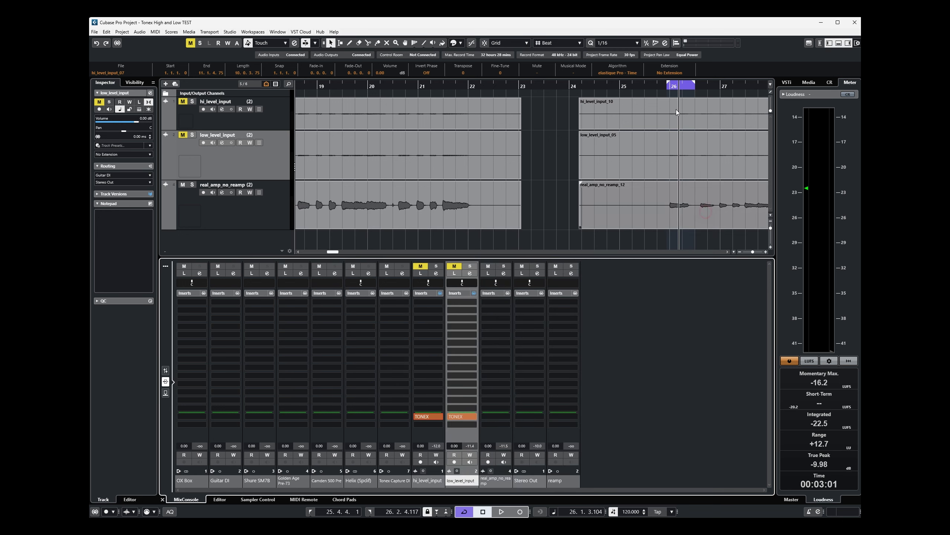
key("space")
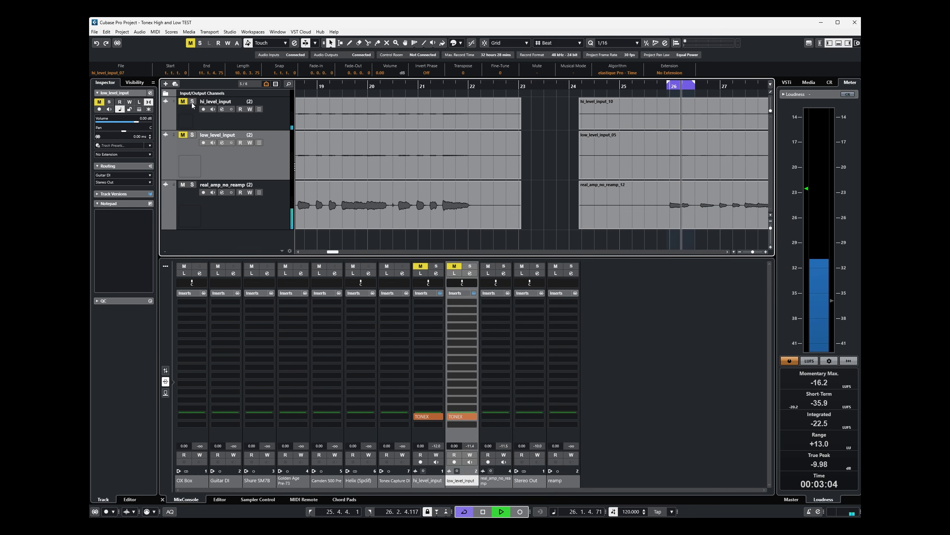
left_click(183, 134)
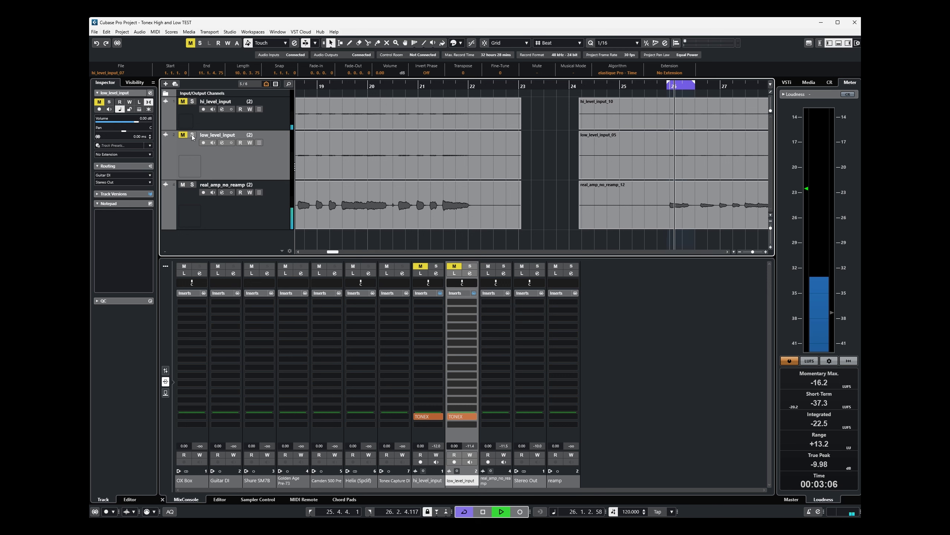
left_click(192, 135)
left_click(192, 135)
key("space")
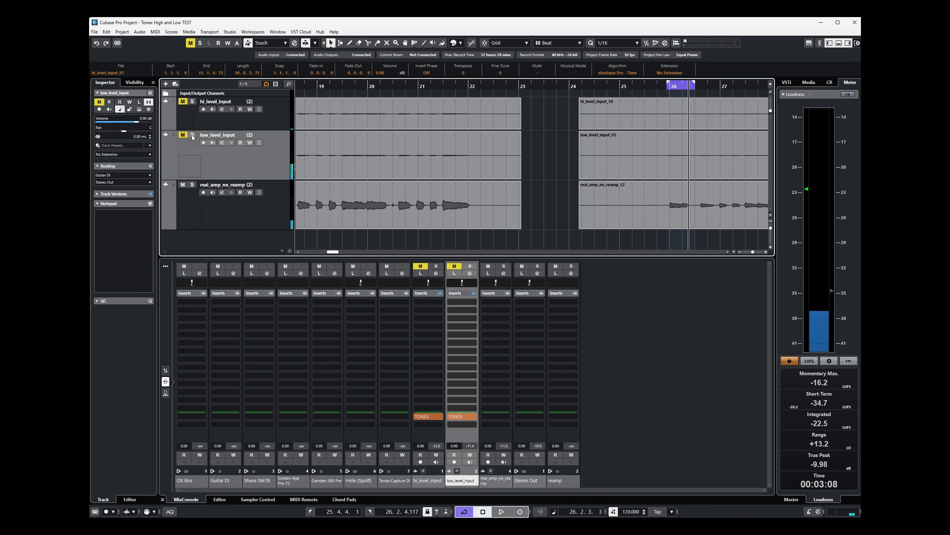
scroll(662, 170, "down", 6, "ctrl")
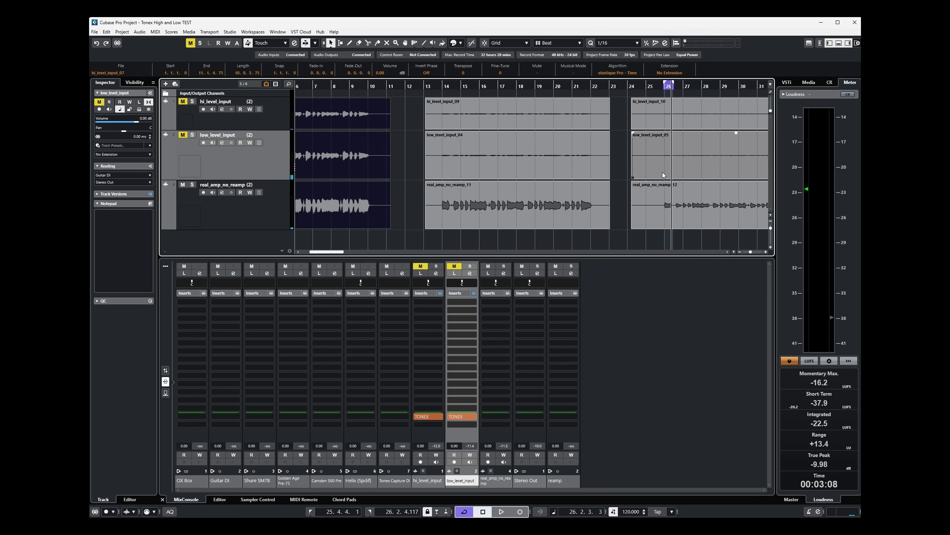